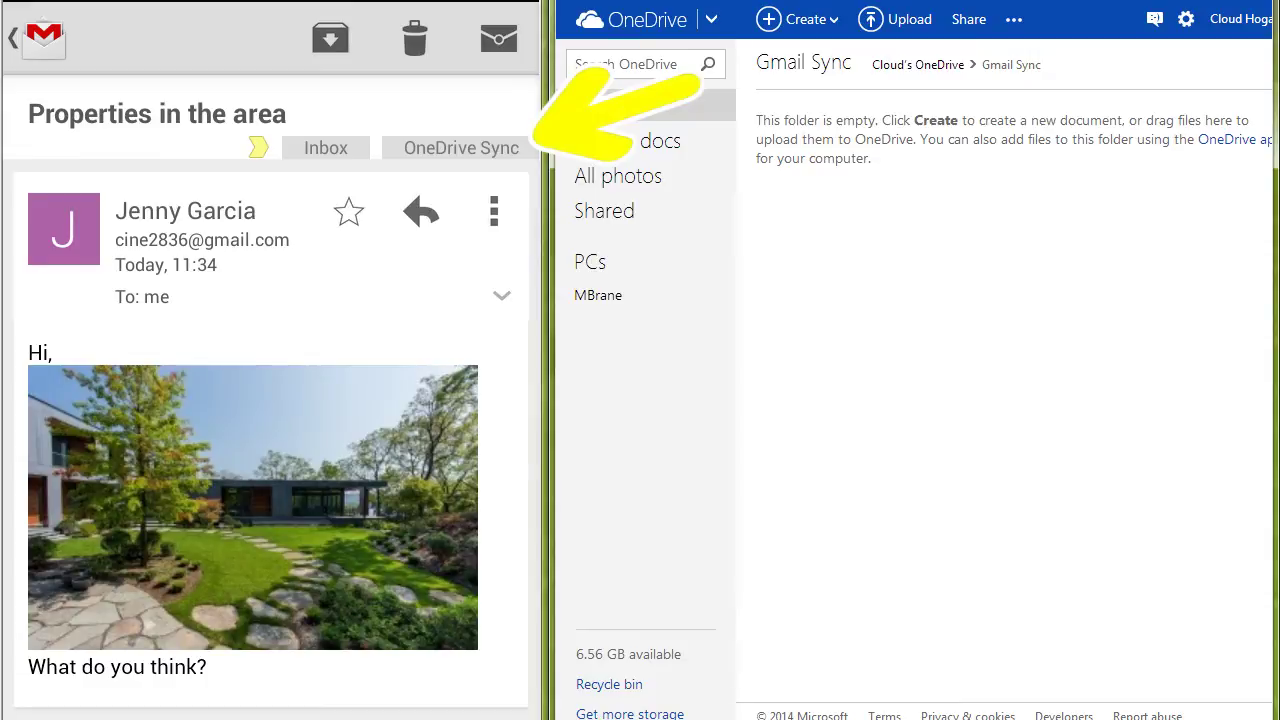
# Refresh OneDrive's Gmail Sync folder and open the newly synced email document in Word Online.
pyautogui.press('F5')
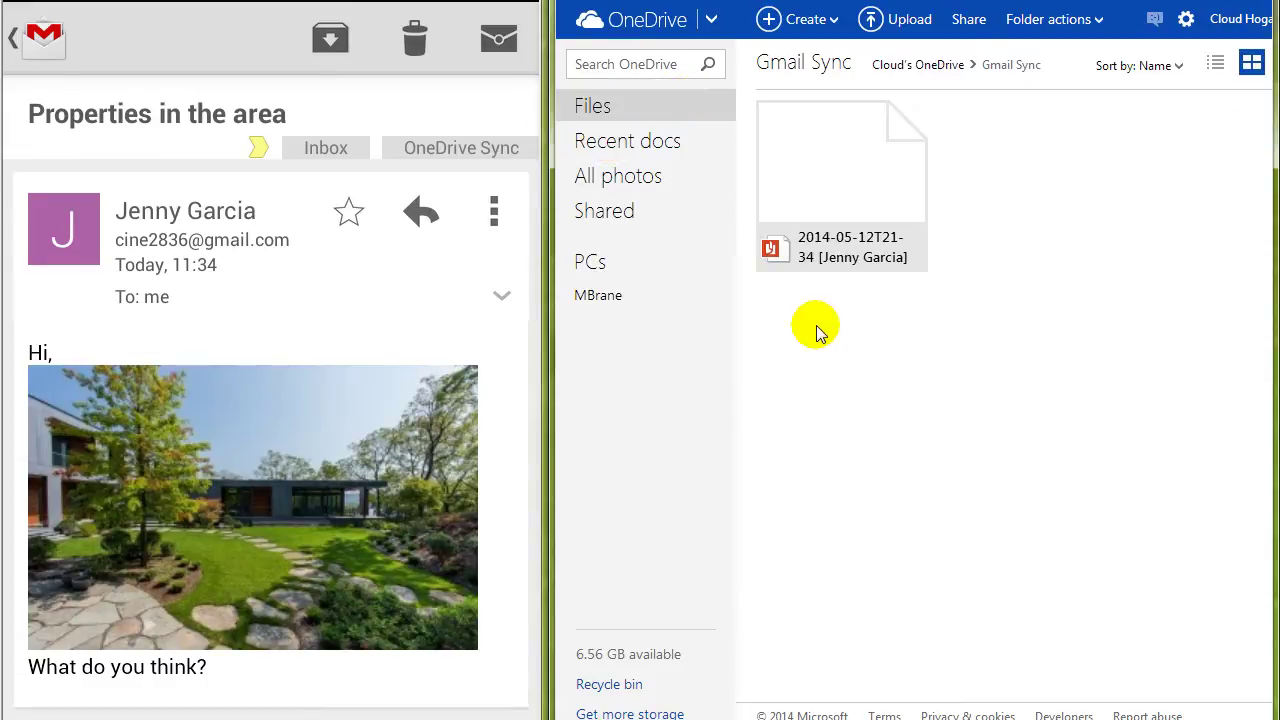
pyautogui.click(889, 214)
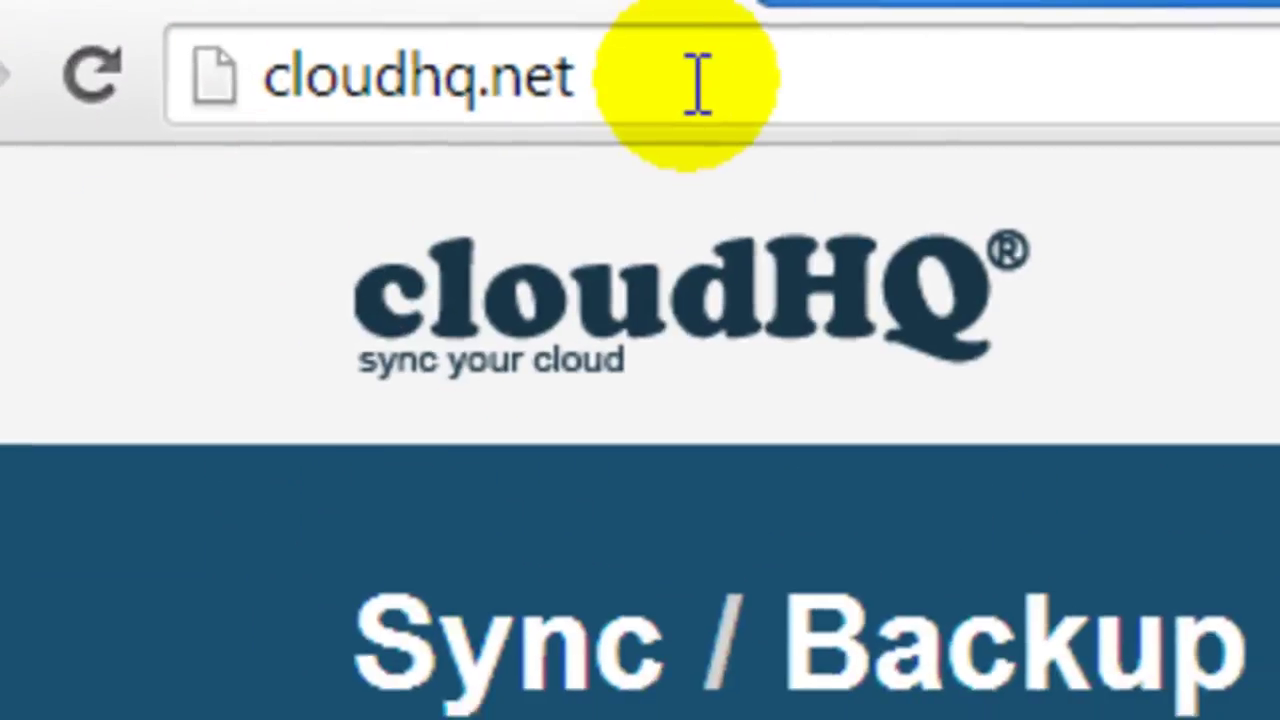
# Load cloudhq.net, start the free trial and place Gmail in the left sync box.
pyautogui.click(690, 85)
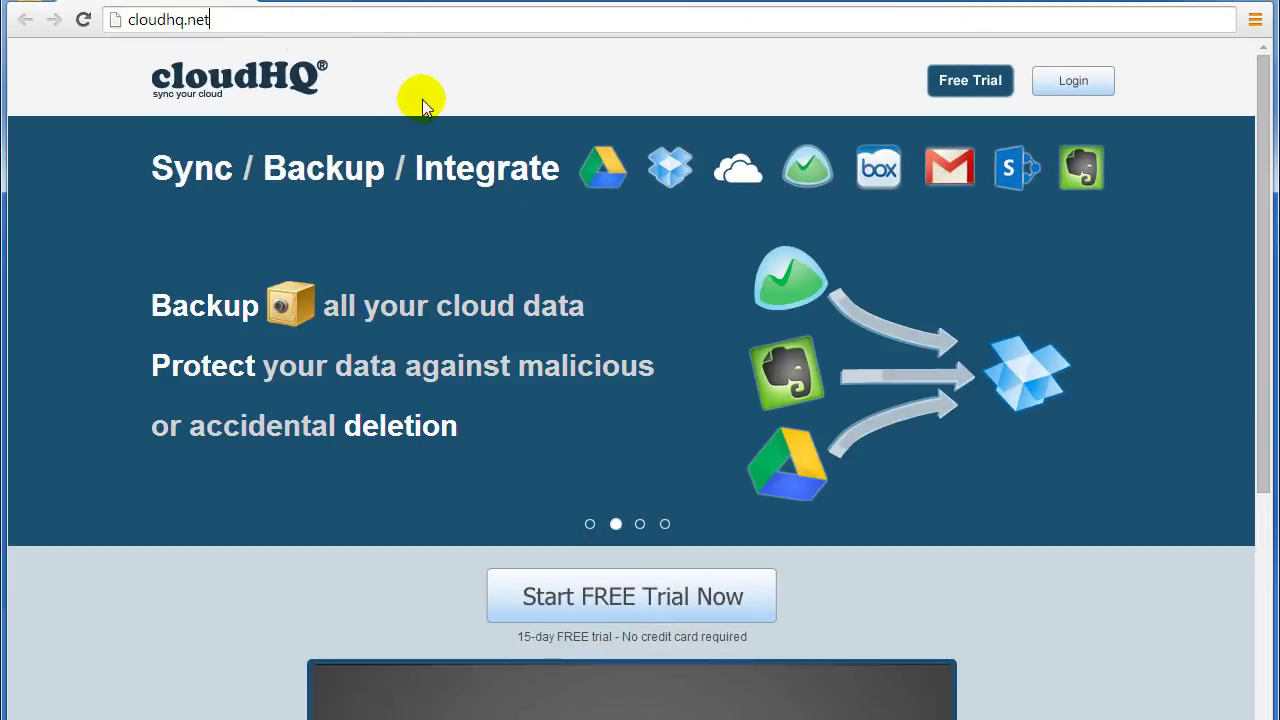
pyautogui.scroll(-1, 641, 450)
pyautogui.click(642, 537)
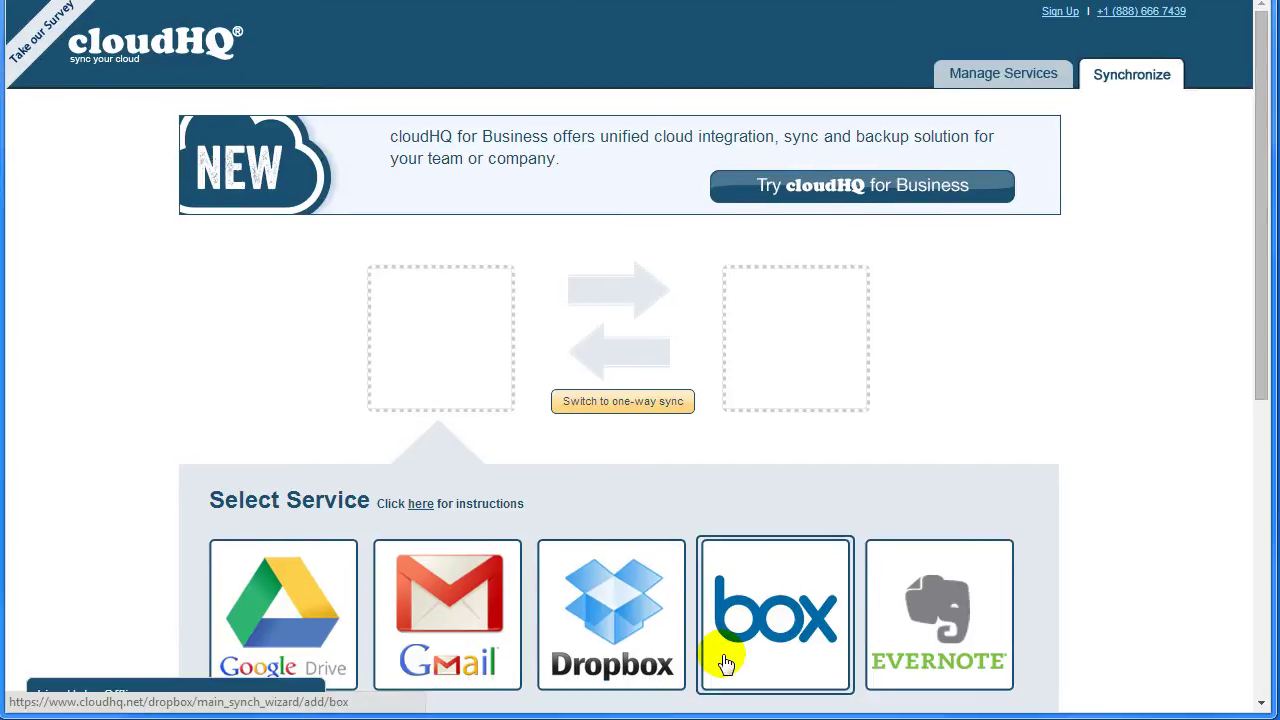
pyautogui.moveTo(470, 566); pyautogui.dragTo(452, 352)
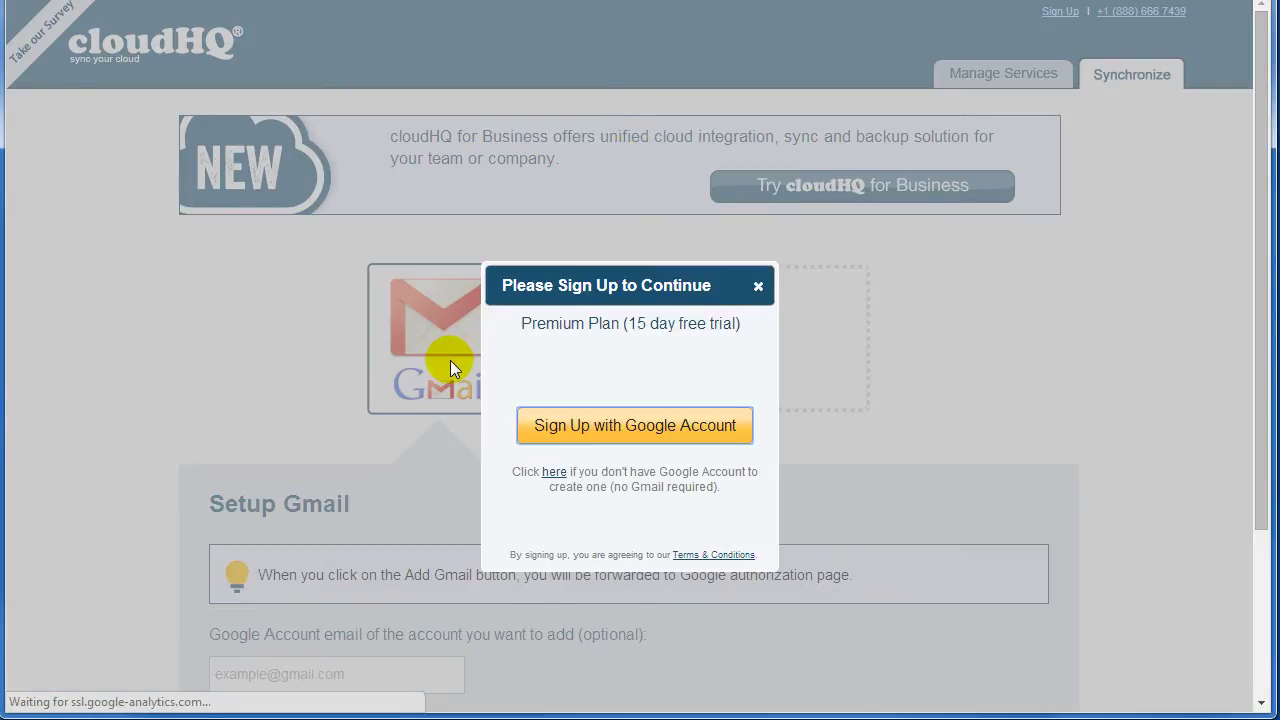
# Sign up for cloudHQ with the Google account and dismiss the account-created confirmation.
pyautogui.click(662, 435)
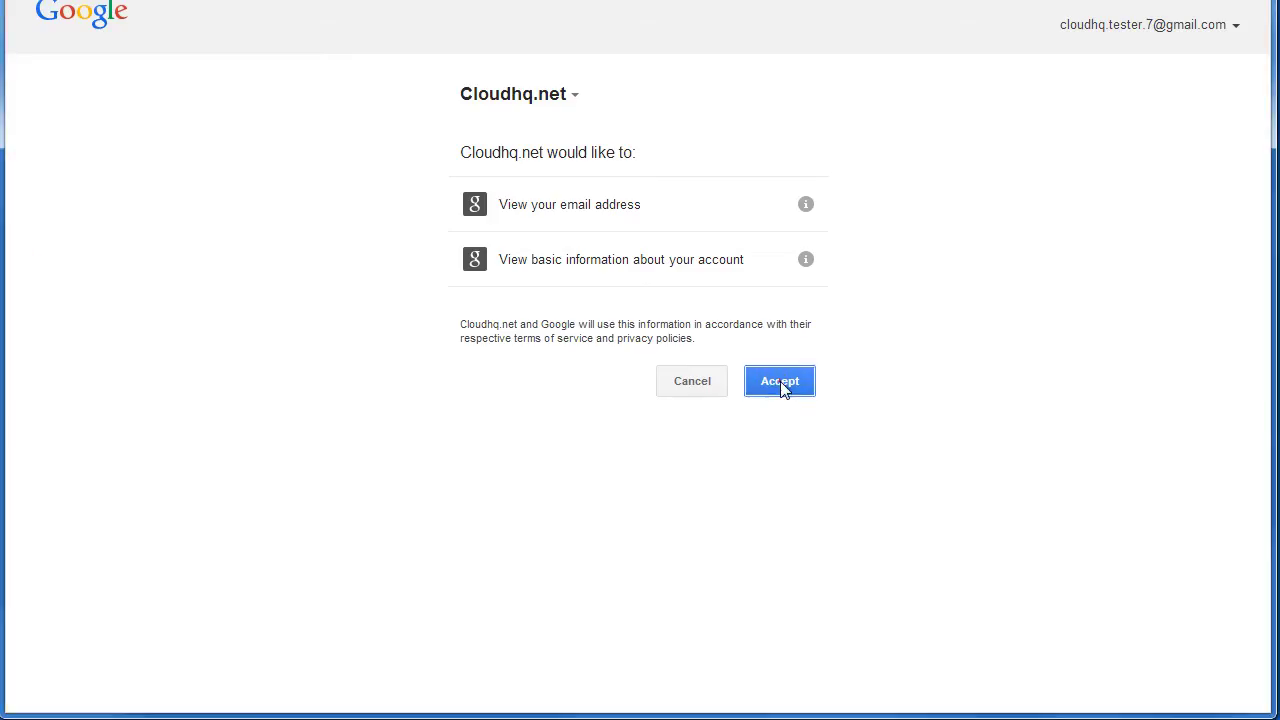
pyautogui.click(780, 383)
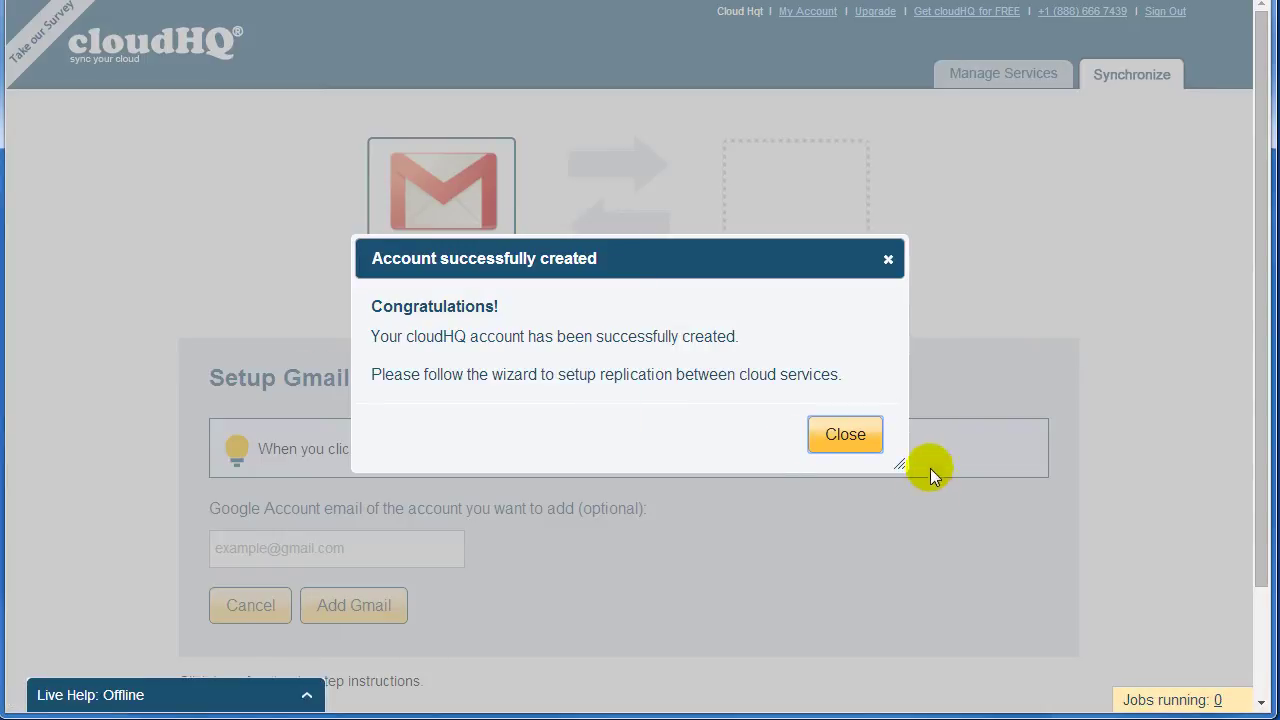
pyautogui.click(862, 446)
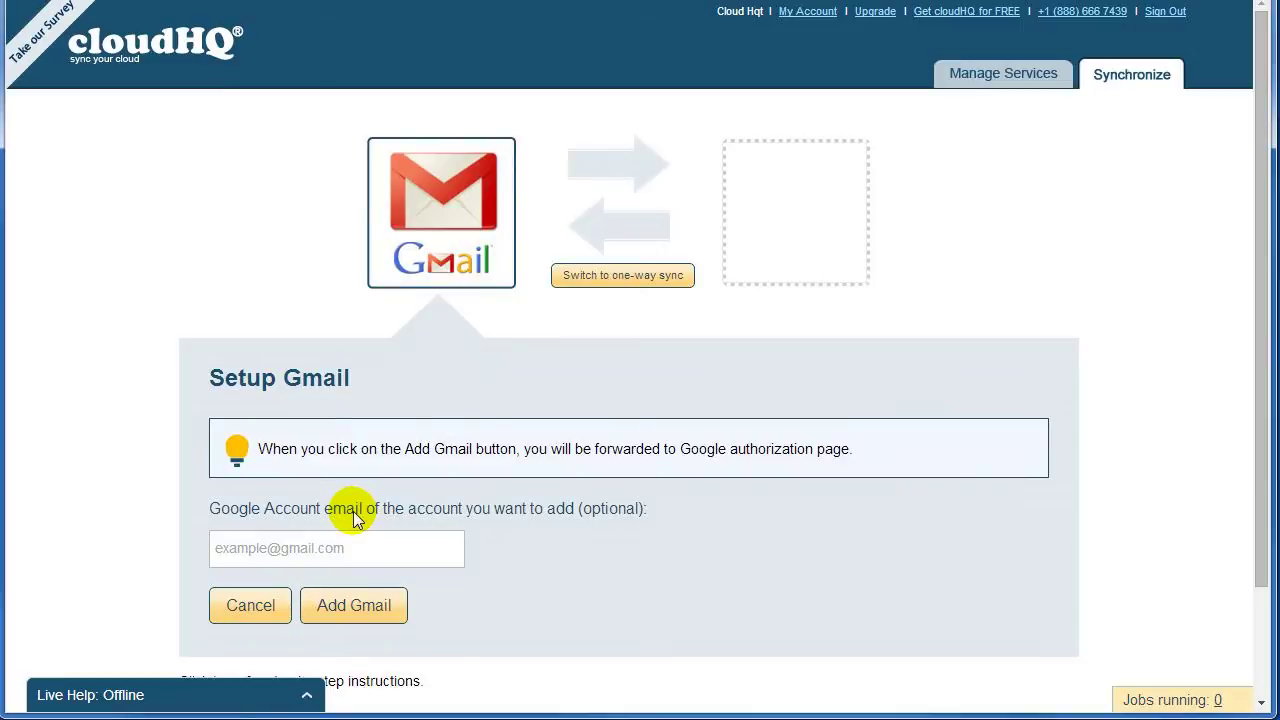
# Authorize the Gmail account and choose 'Two-way or one-way sync of a Gmail label'.
pyautogui.click(333, 612)
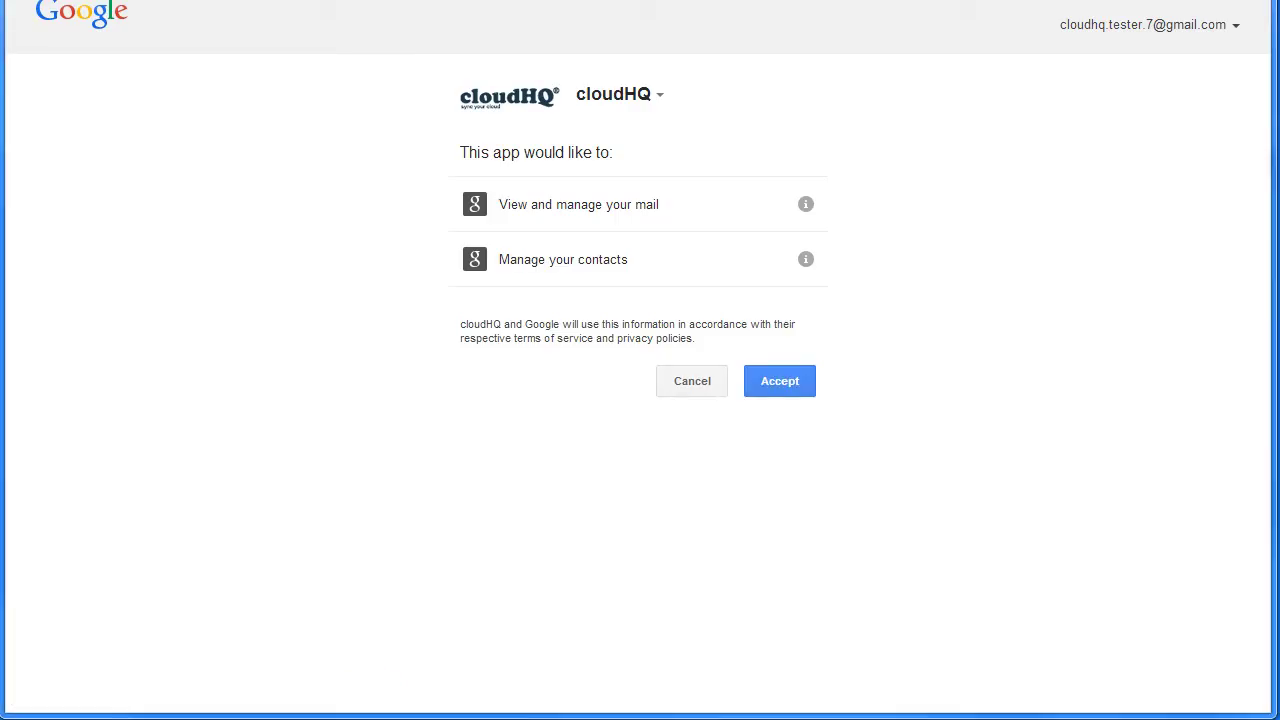
pyautogui.click(781, 383)
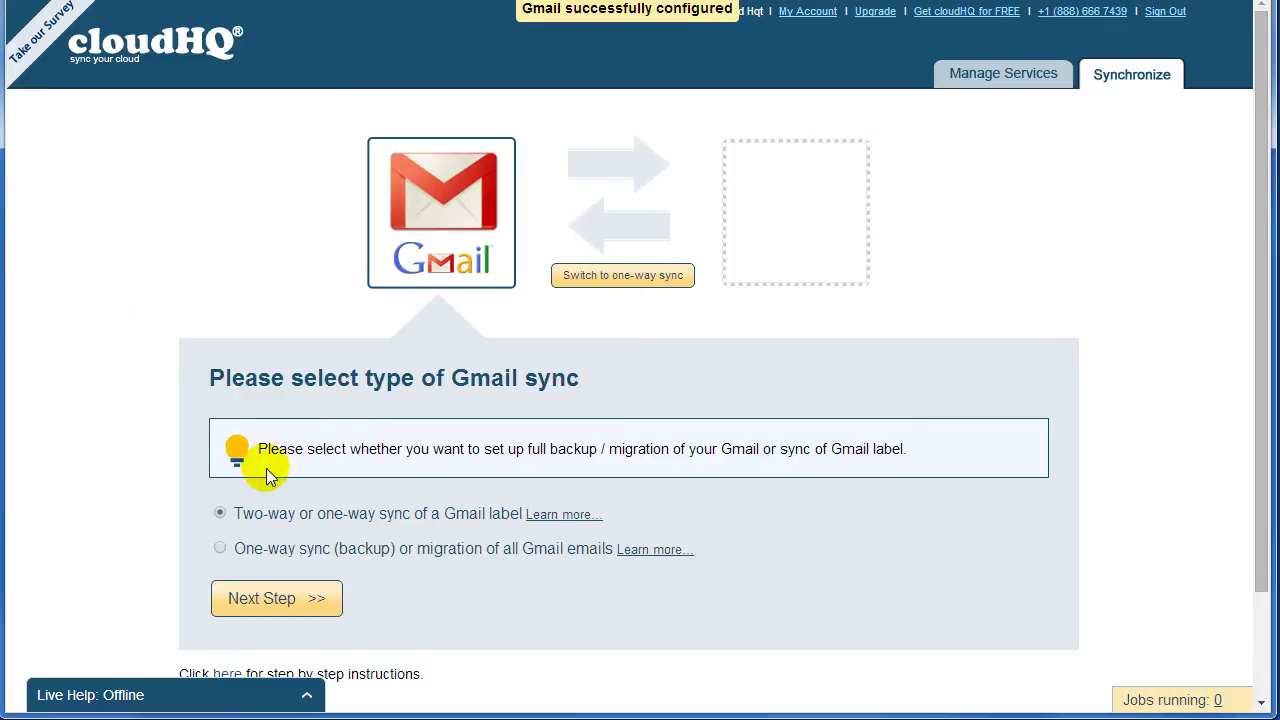
pyautogui.click(220, 514)
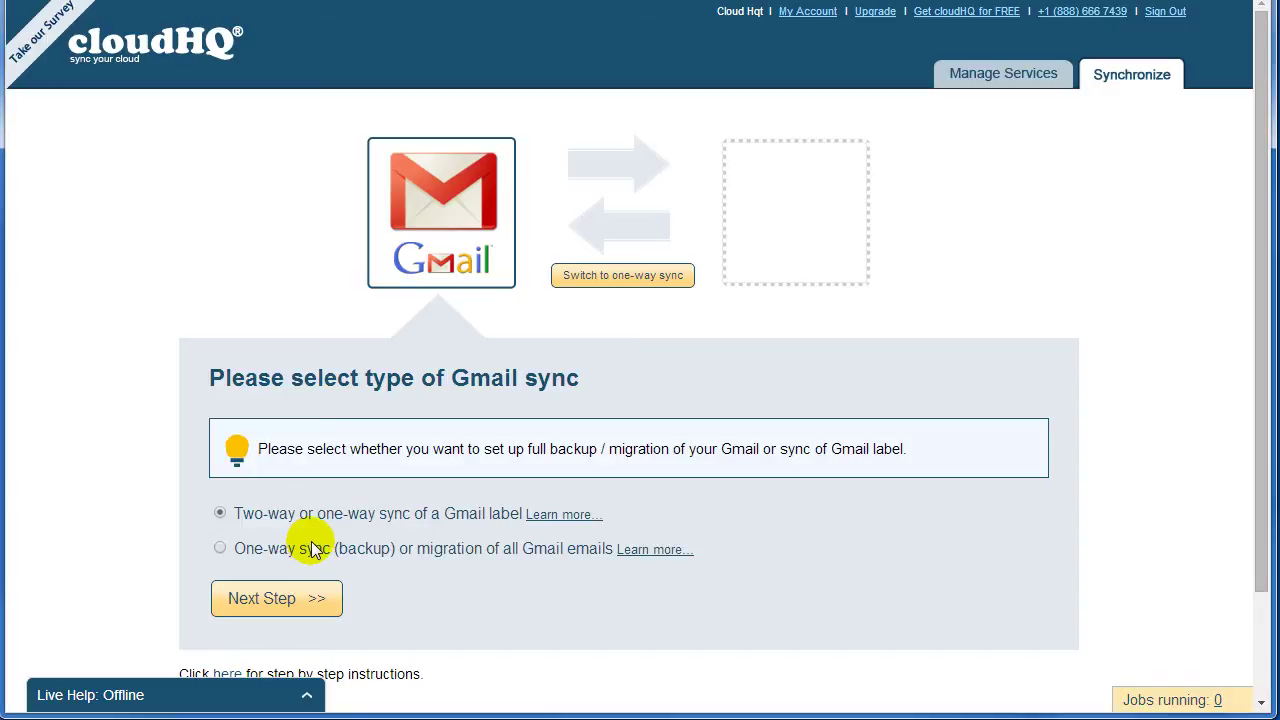
# Create the Gmail label 'OneDrive Sync' and select it in the label tree.
pyautogui.click(316, 606)
pyautogui.click(255, 428)
pyautogui.scroll(-2, 258, 410)
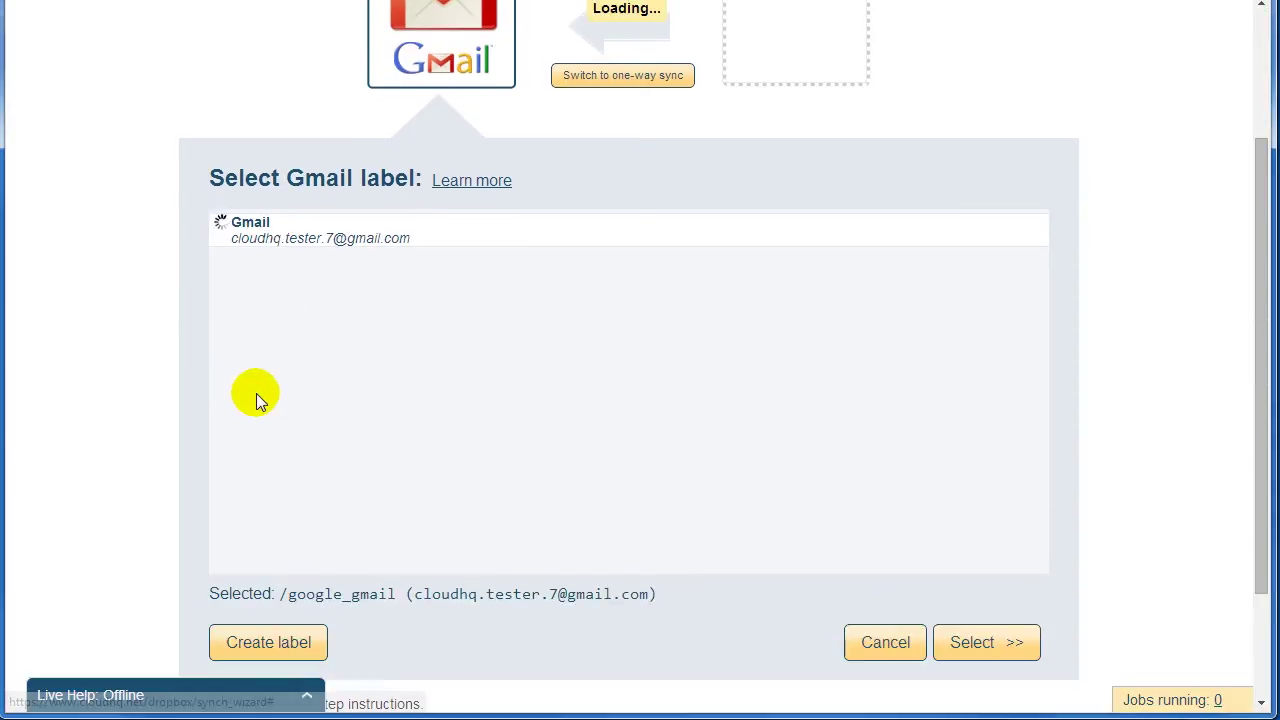
pyautogui.scroll(-1, 250, 312)
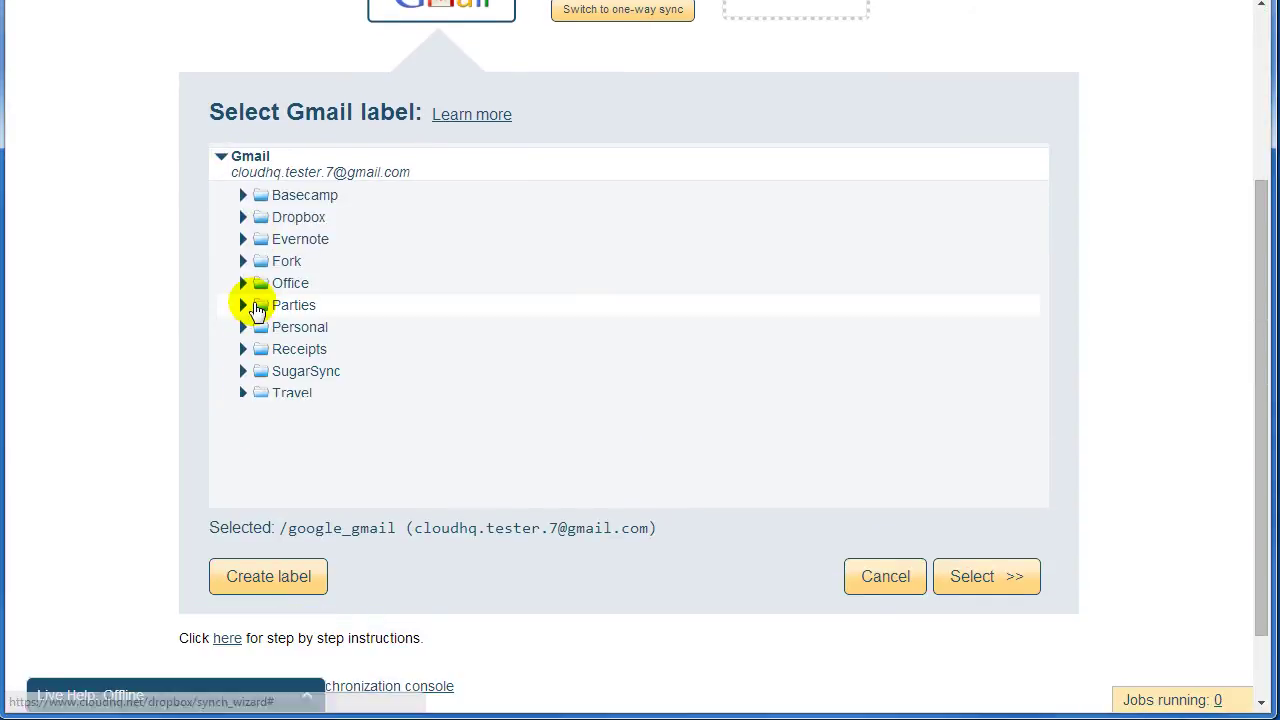
pyautogui.click(284, 594)
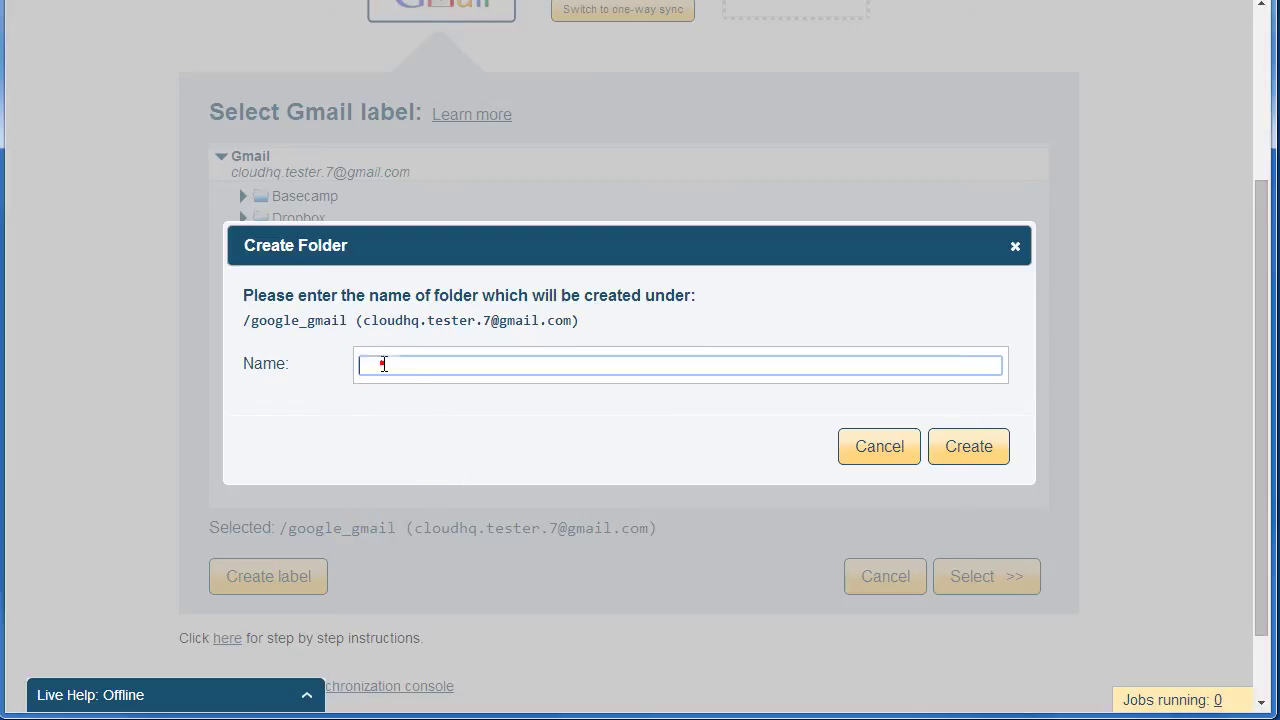
pyautogui.write('OneDrive Sync')
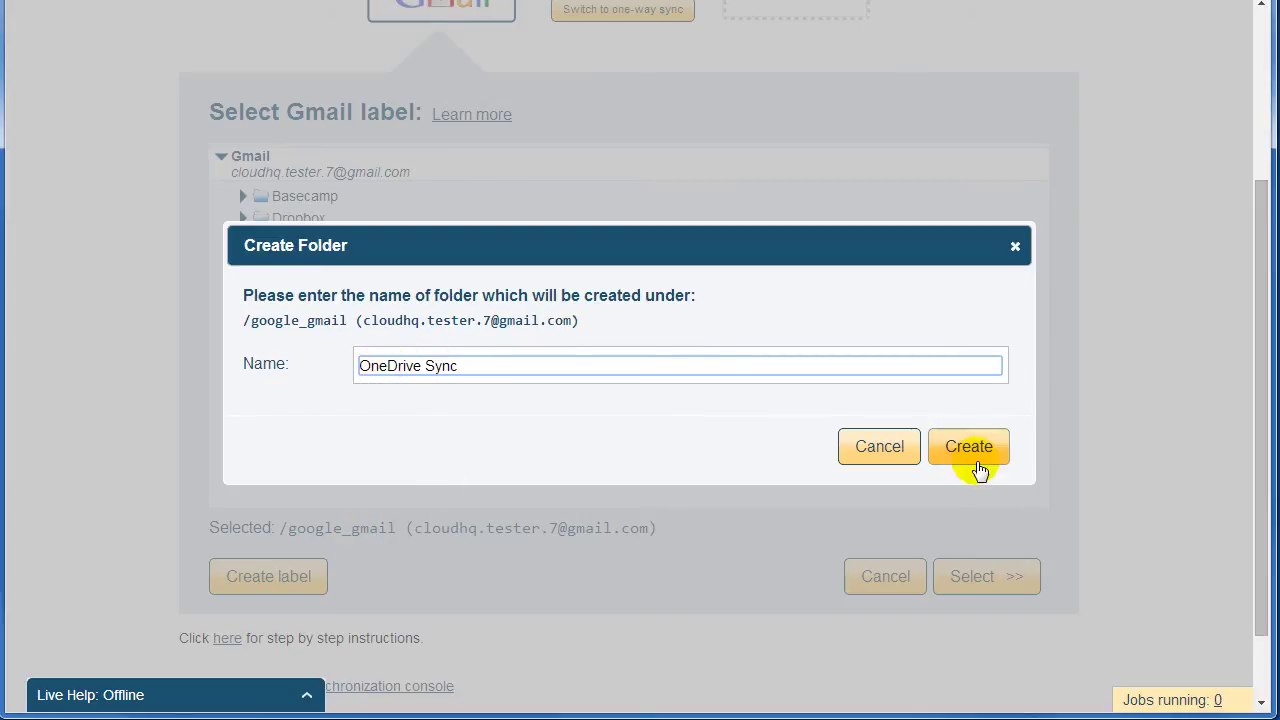
pyautogui.click(974, 455)
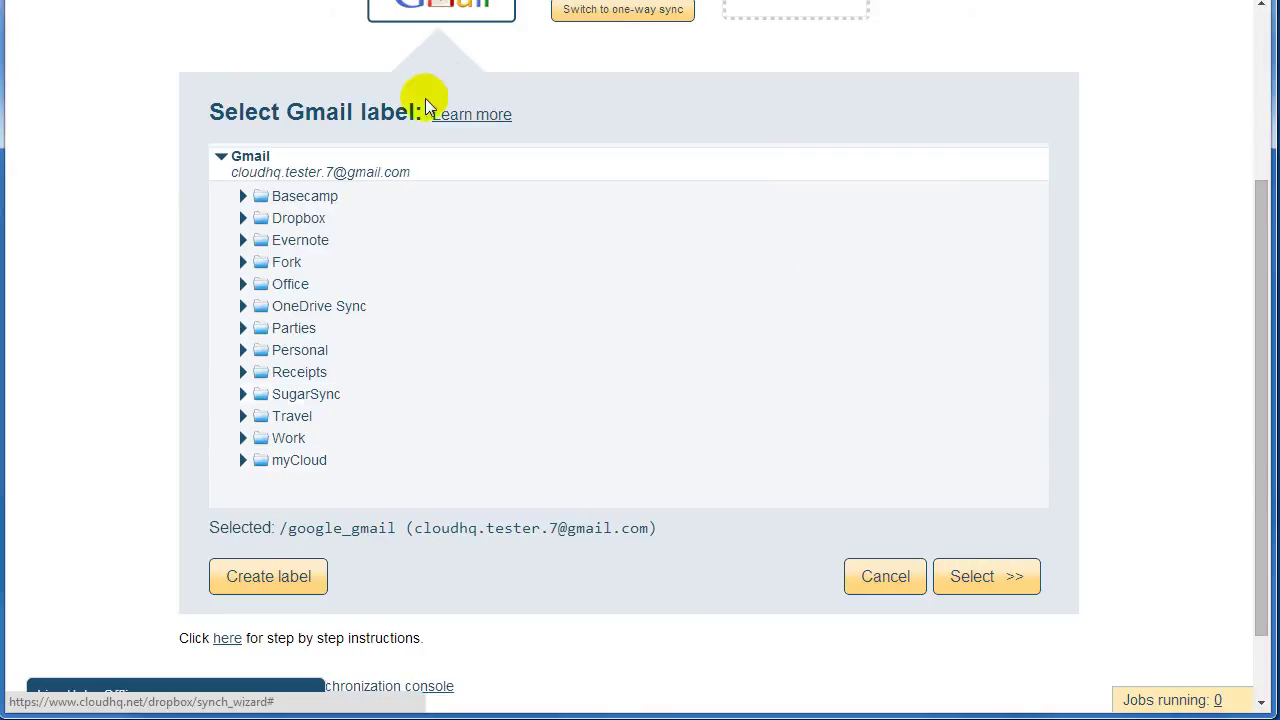
pyautogui.click(333, 307)
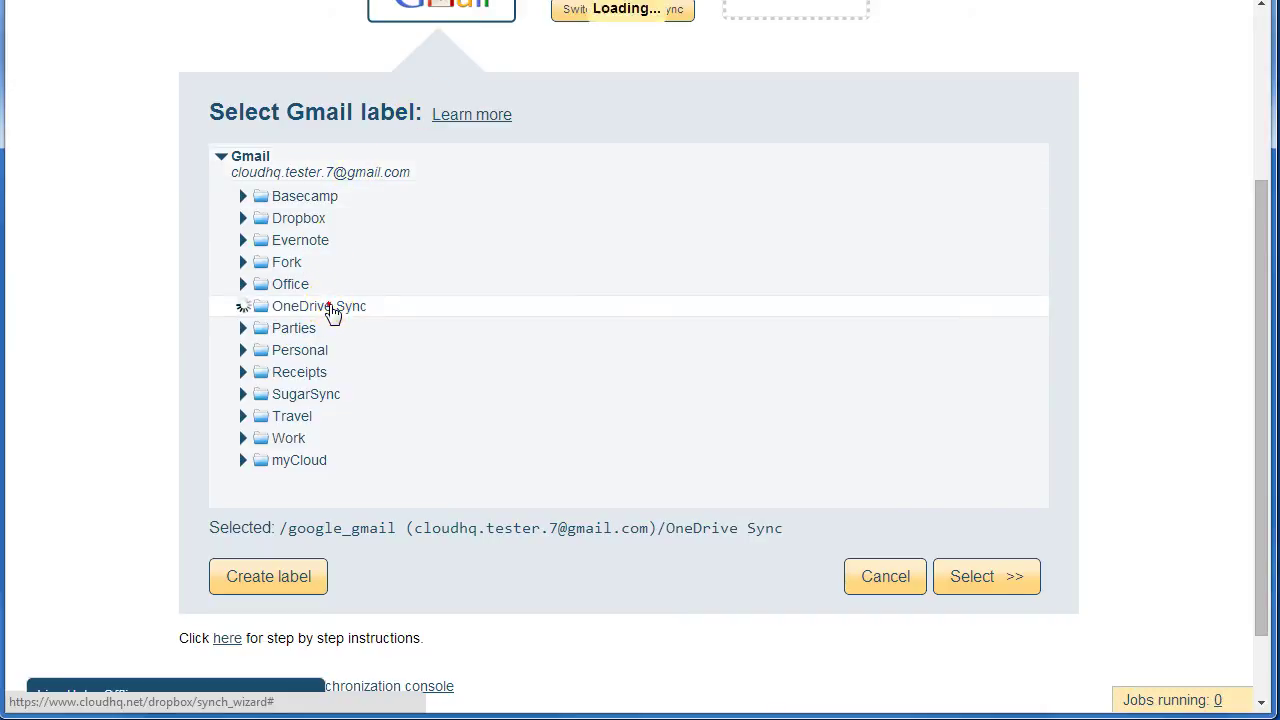
# Confirm 'OneDrive Sync' as the Gmail label and drag OneDrive in as the second service.
pyautogui.click(979, 587)
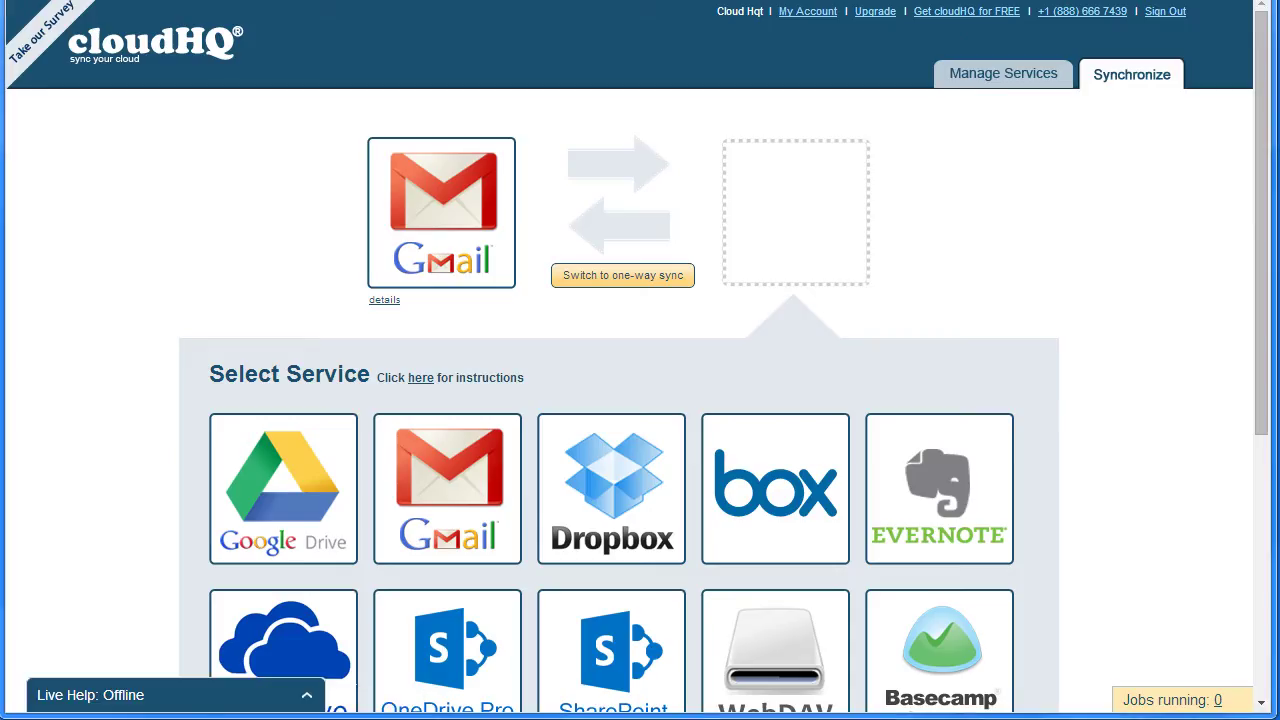
pyautogui.scroll(-2, 226, 320)
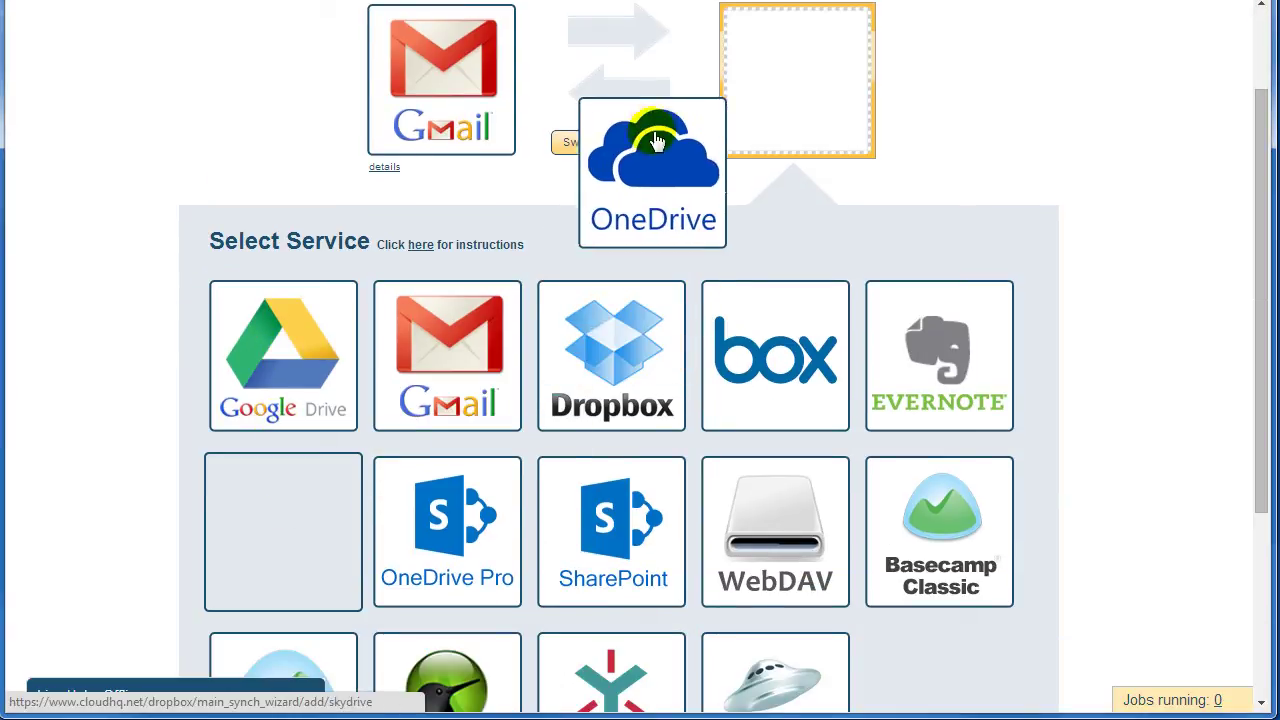
pyautogui.moveTo(284, 514); pyautogui.dragTo(797, 63)
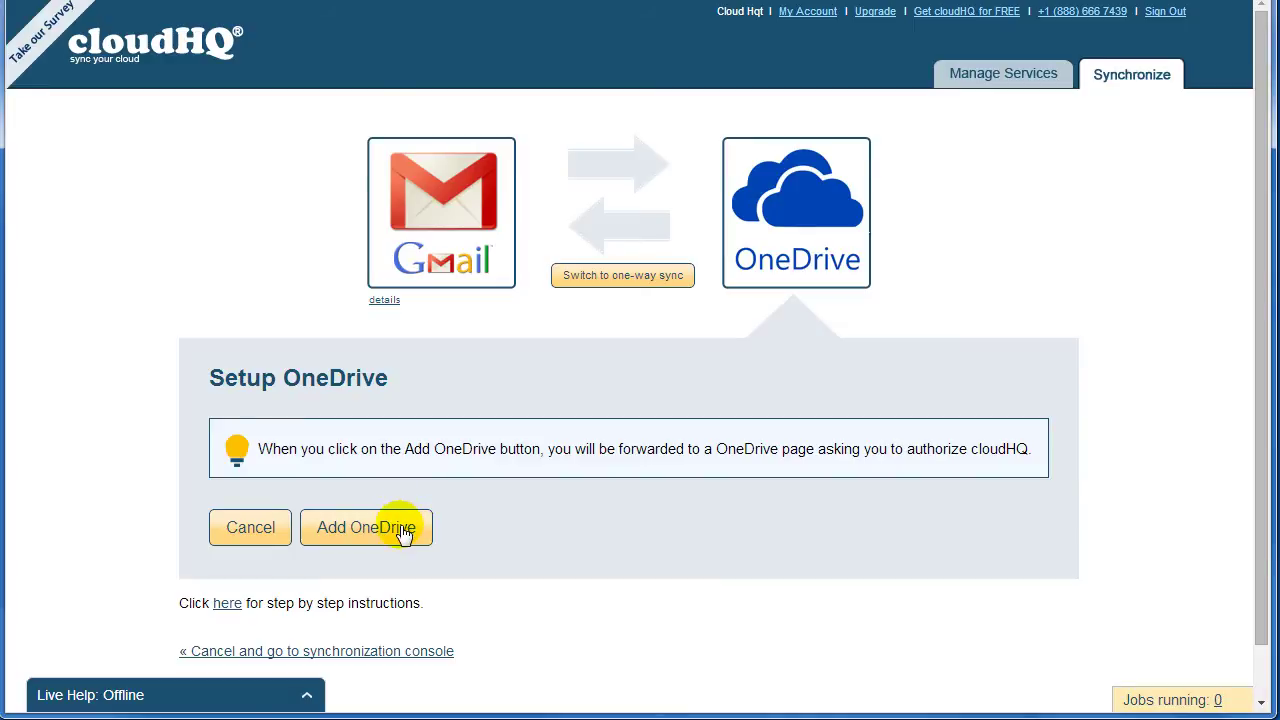
# Sign in to the Microsoft account and grant cloudHQ access to OneDrive.
pyautogui.click(404, 530)
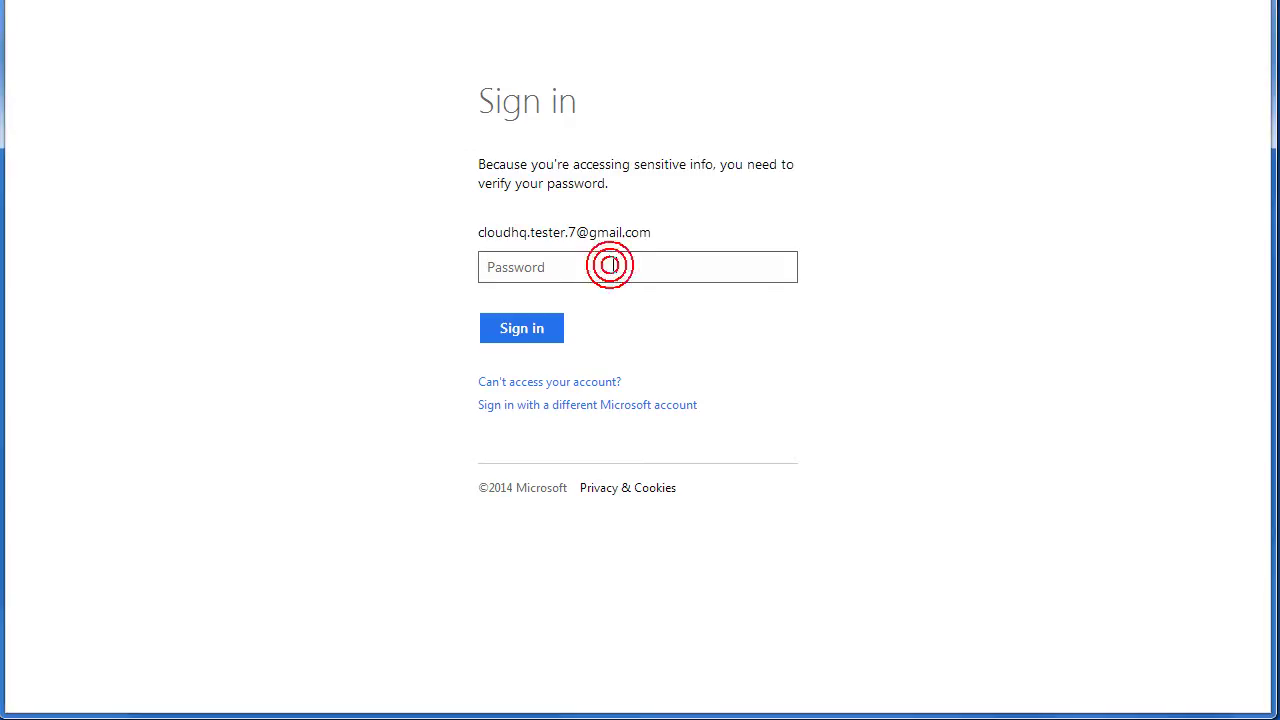
pyautogui.write('************')
pyautogui.click(522, 328)
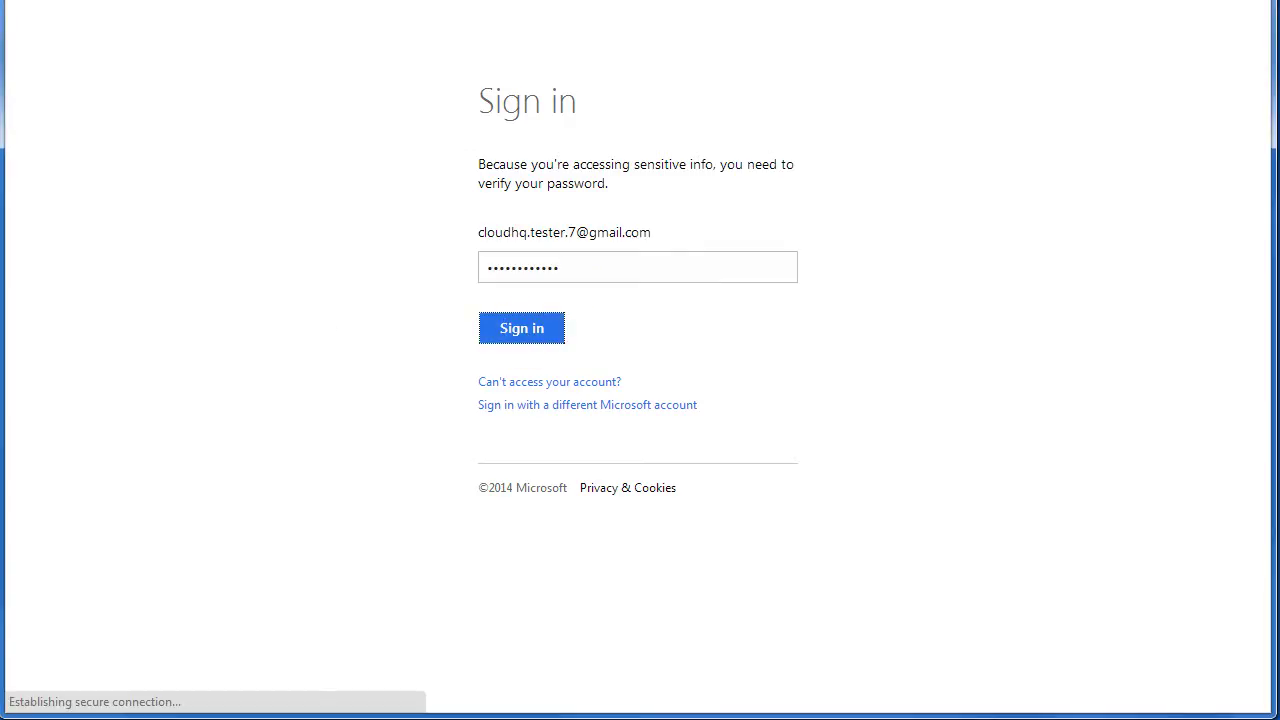
pyautogui.click(368, 473)
pyautogui.scroll(-2, 425, 535)
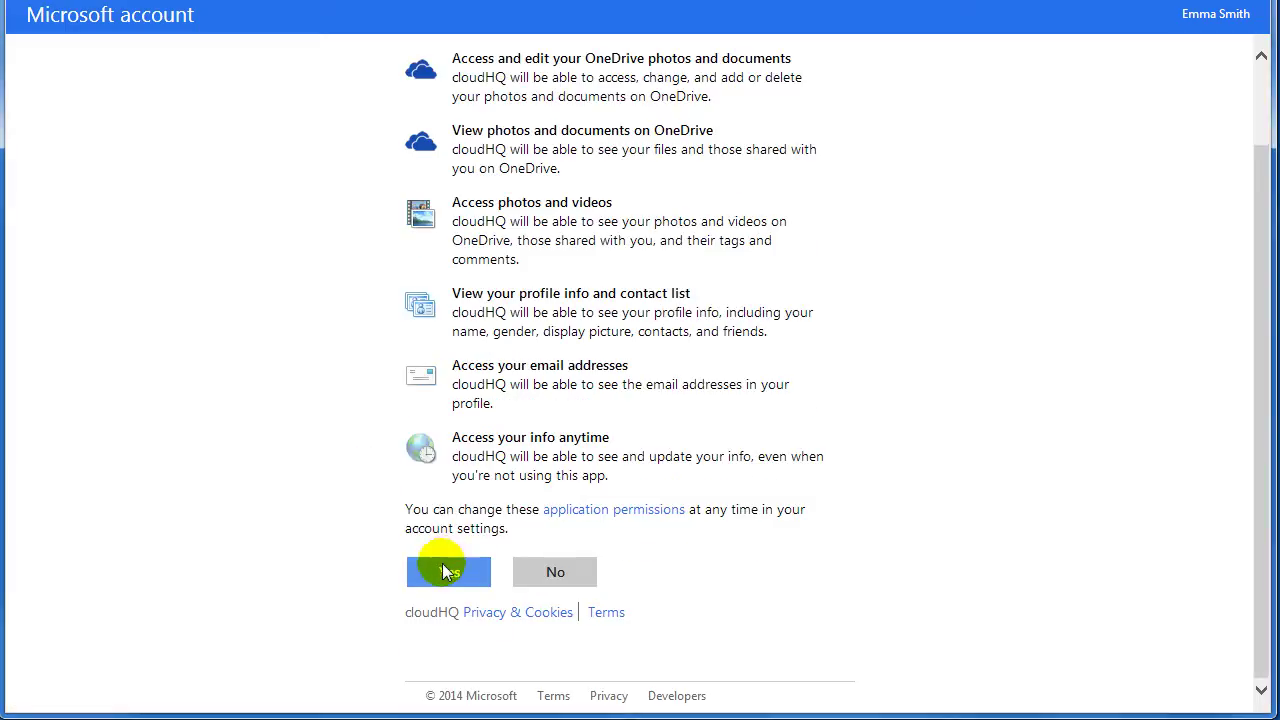
pyautogui.click(447, 572)
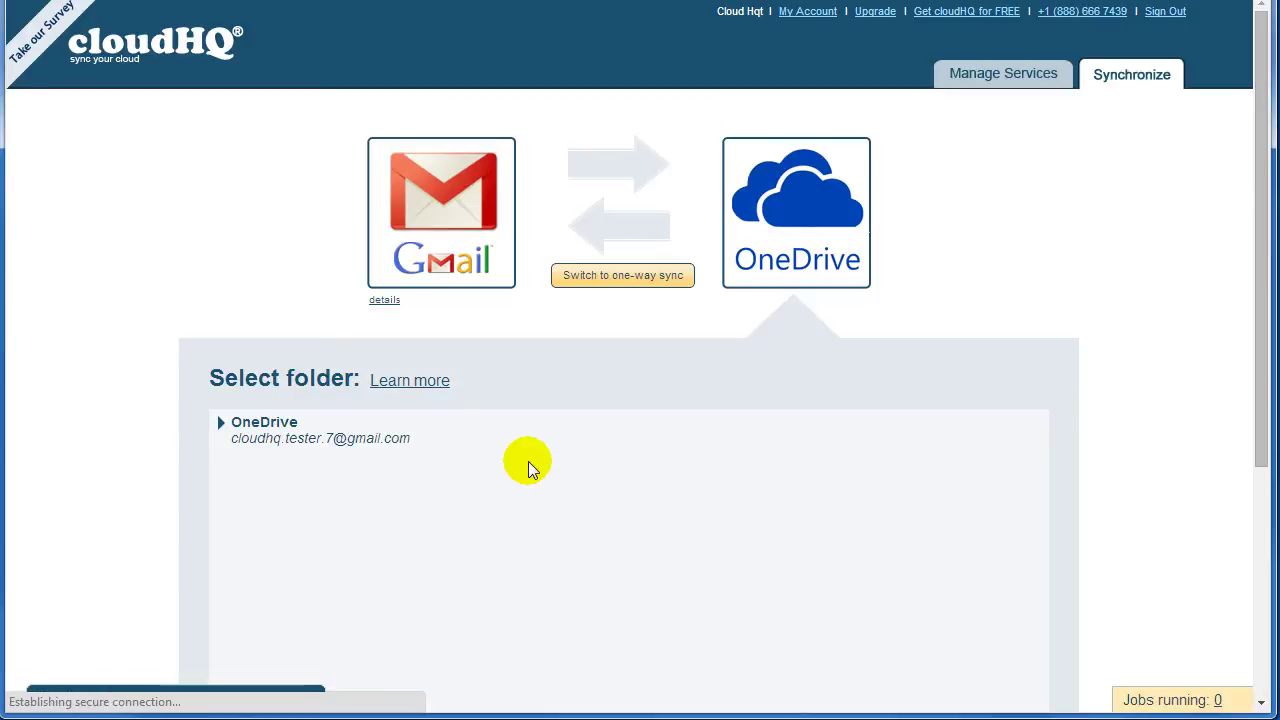
# Create the OneDrive folder 'Gmail Sync' and confirm it as the OneDrive sync target.
pyautogui.click(265, 440)
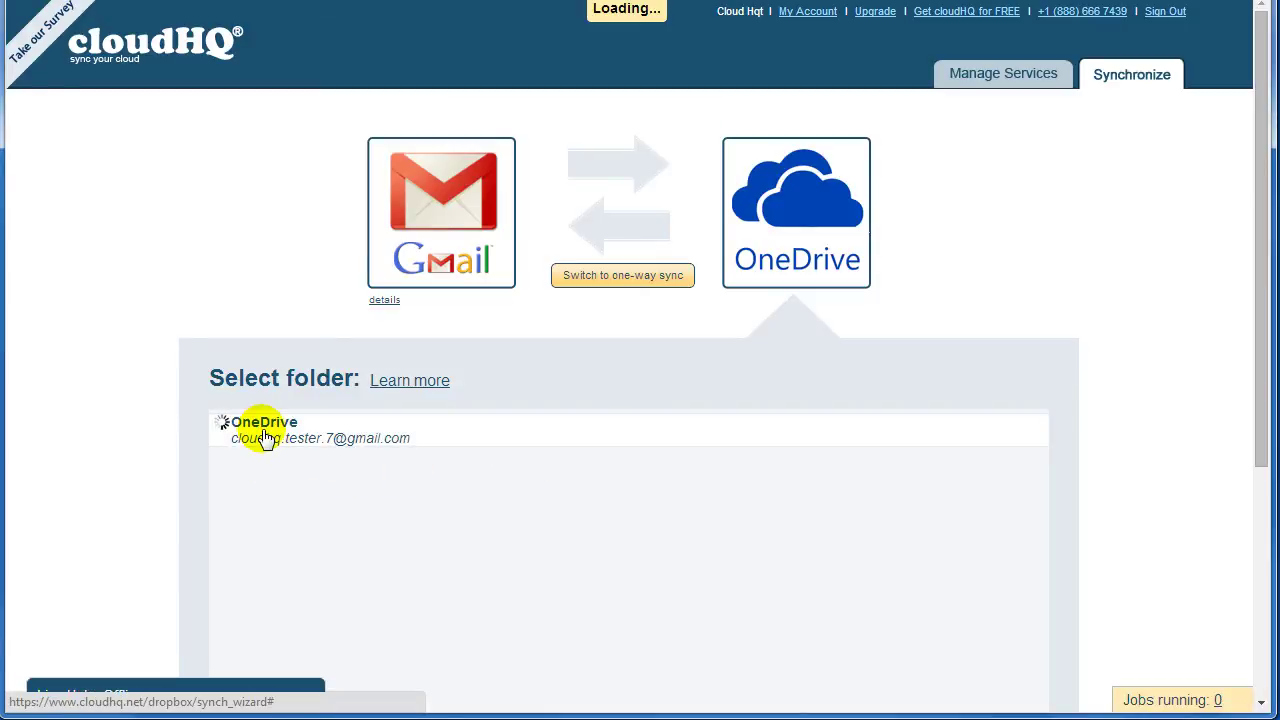
pyautogui.scroll(-1, 265, 437)
pyautogui.scroll(-2, 262, 429)
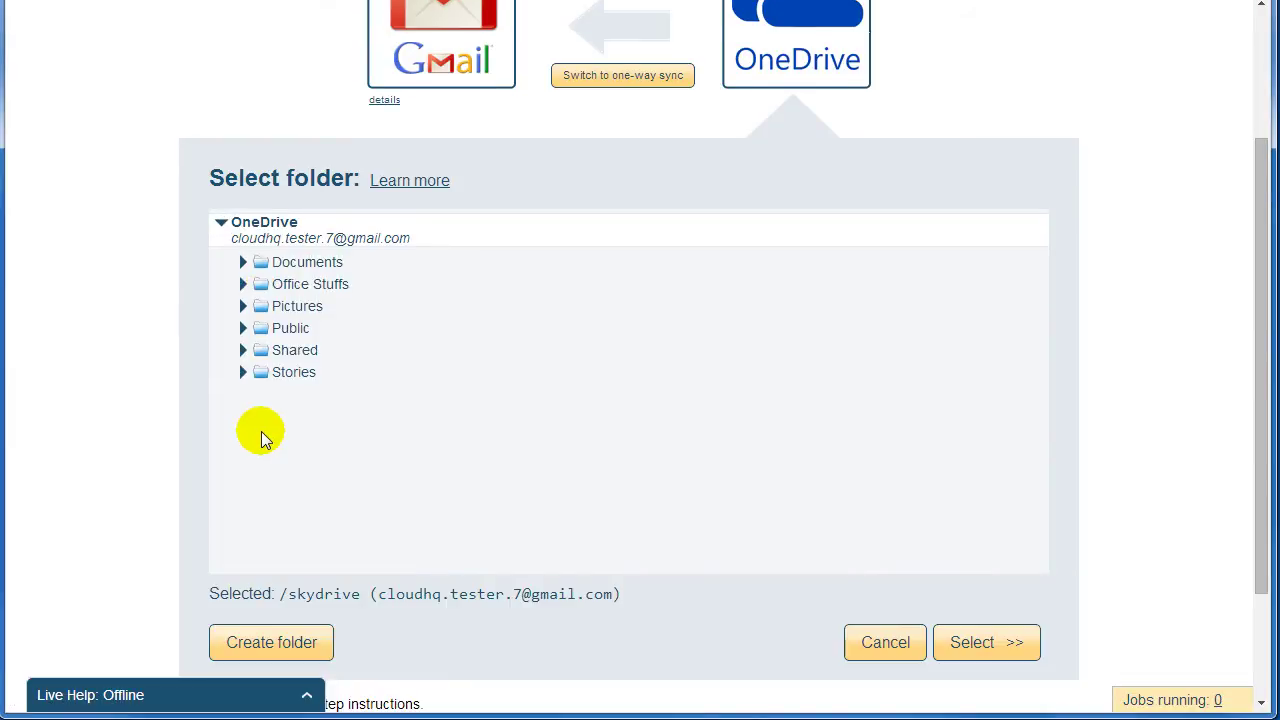
pyautogui.click(276, 646)
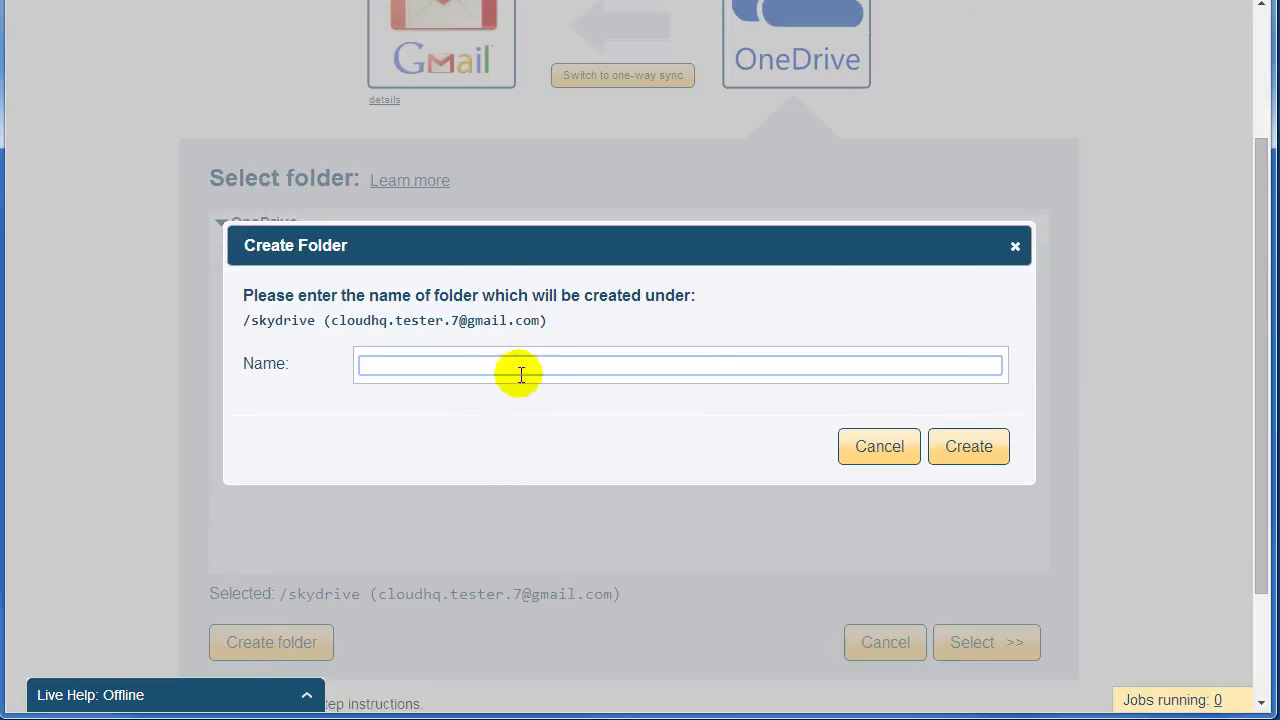
pyautogui.write('Gmail Sync')
pyautogui.click(966, 447)
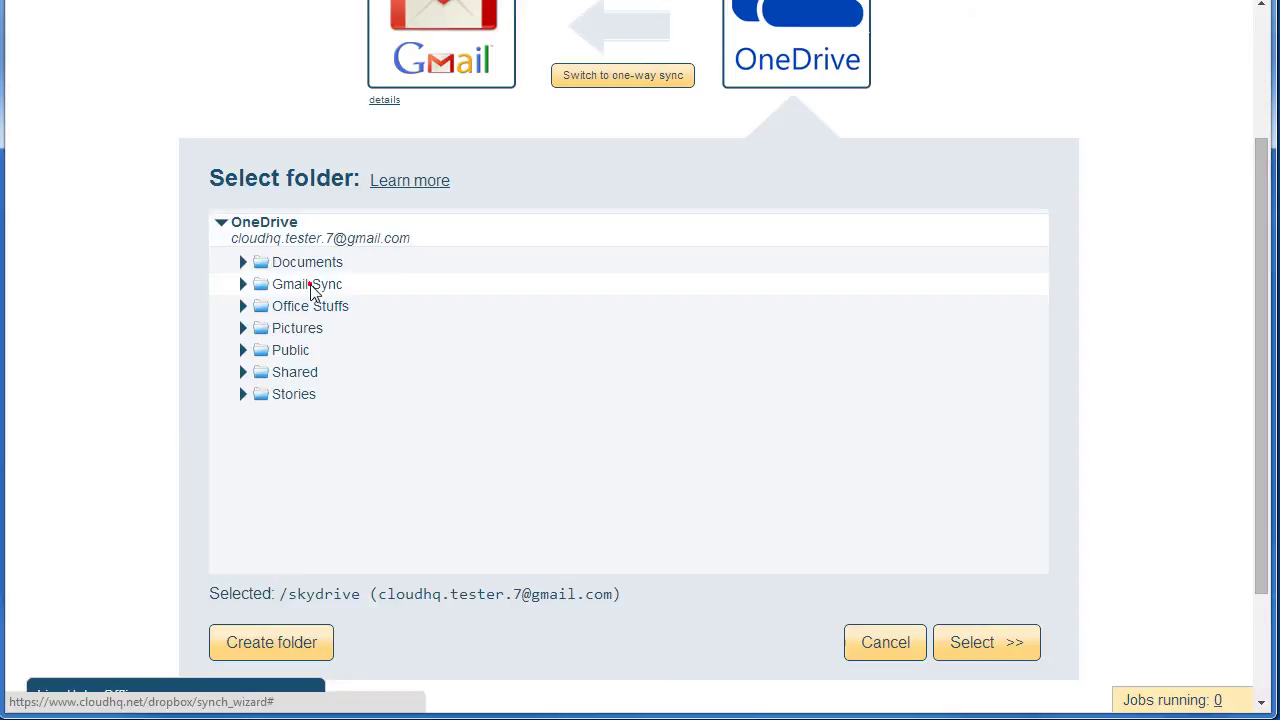
pyautogui.click(310, 285)
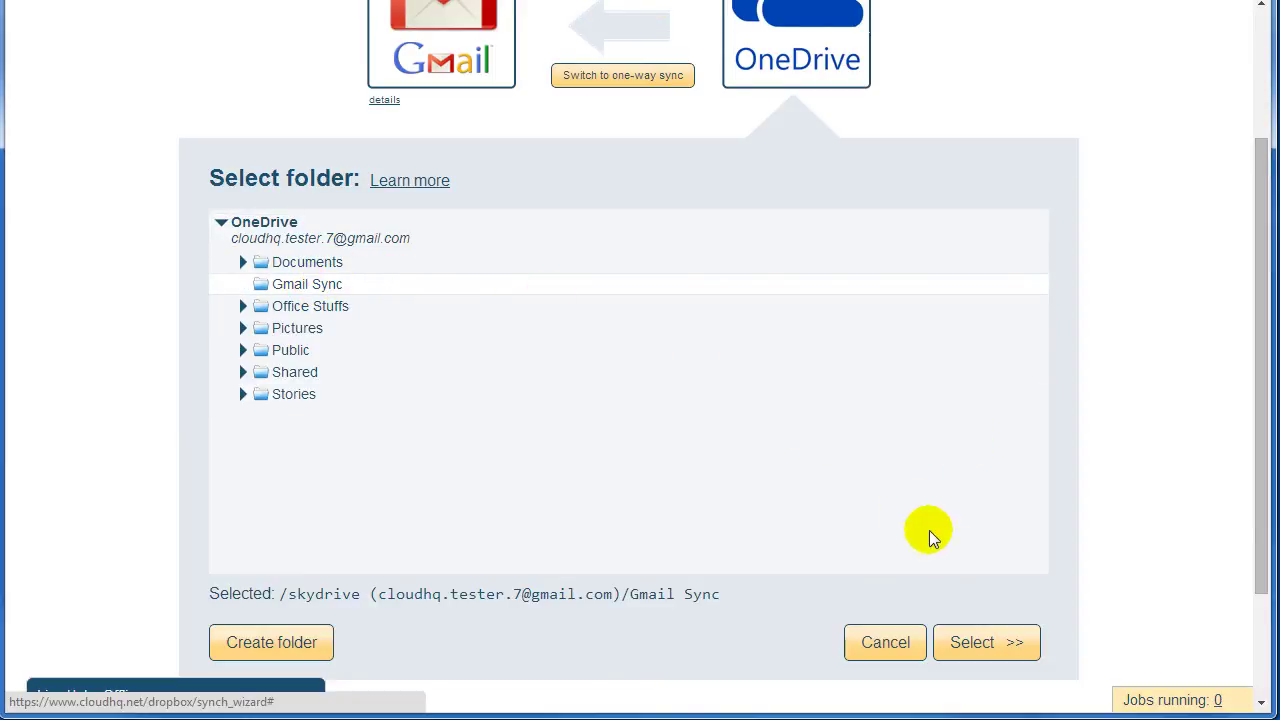
pyautogui.click(1005, 660)
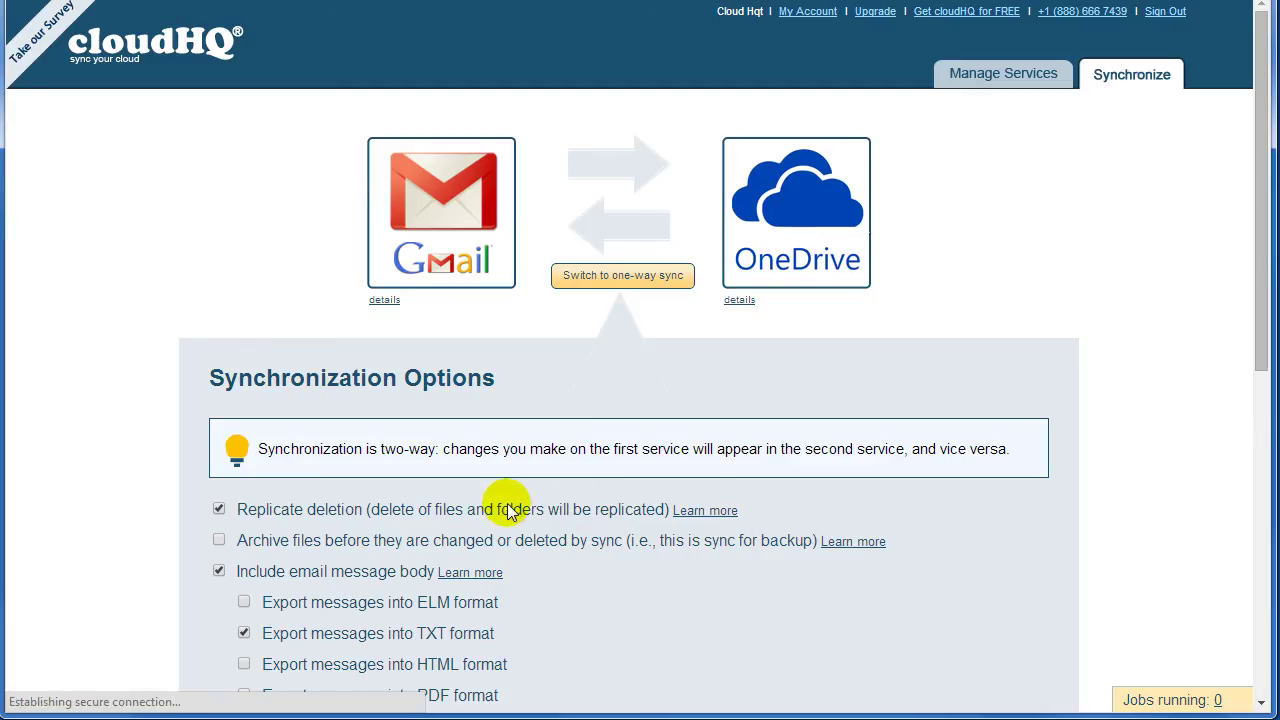
pyautogui.scroll(-1, 508, 509)
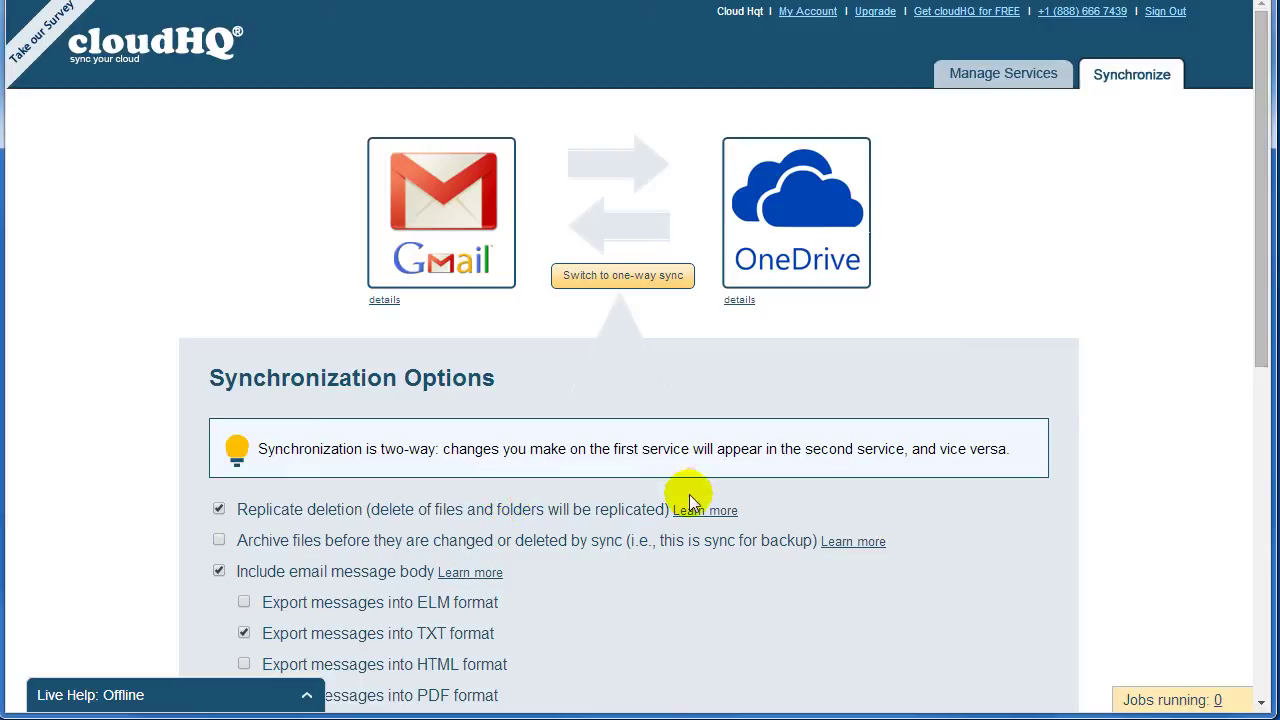
pyautogui.click(705, 444)
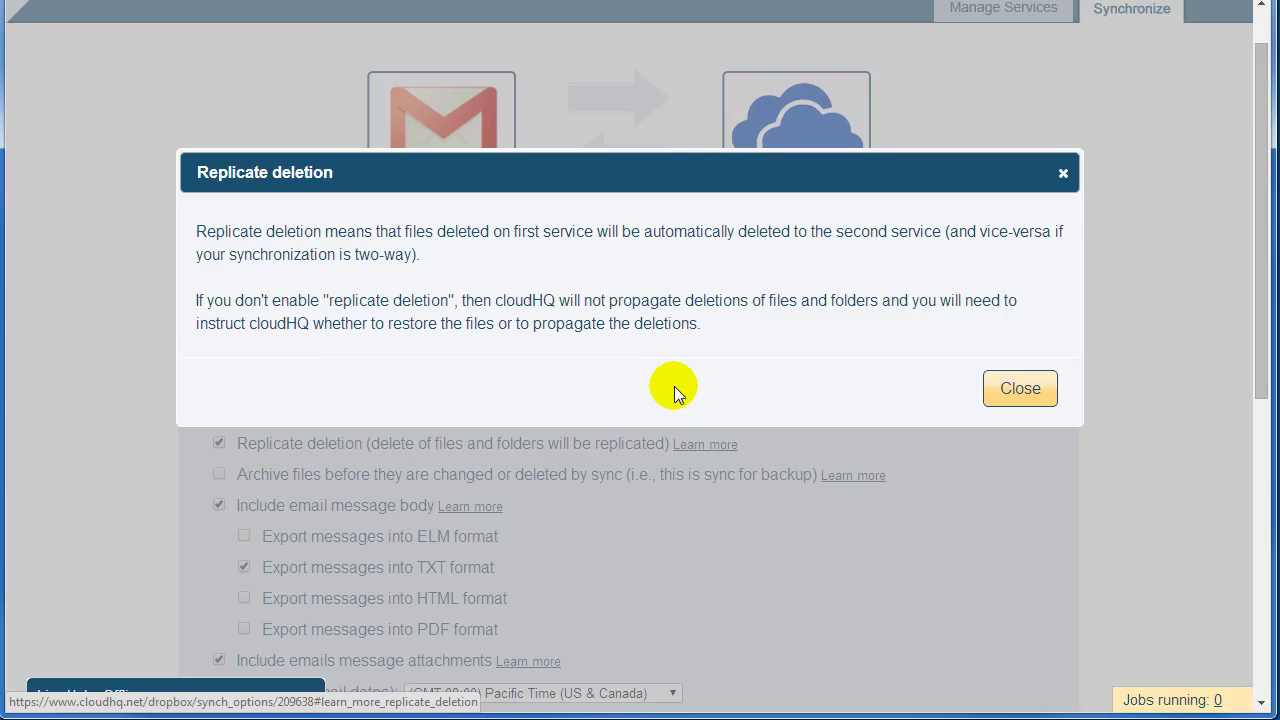
pyautogui.click(1020, 389)
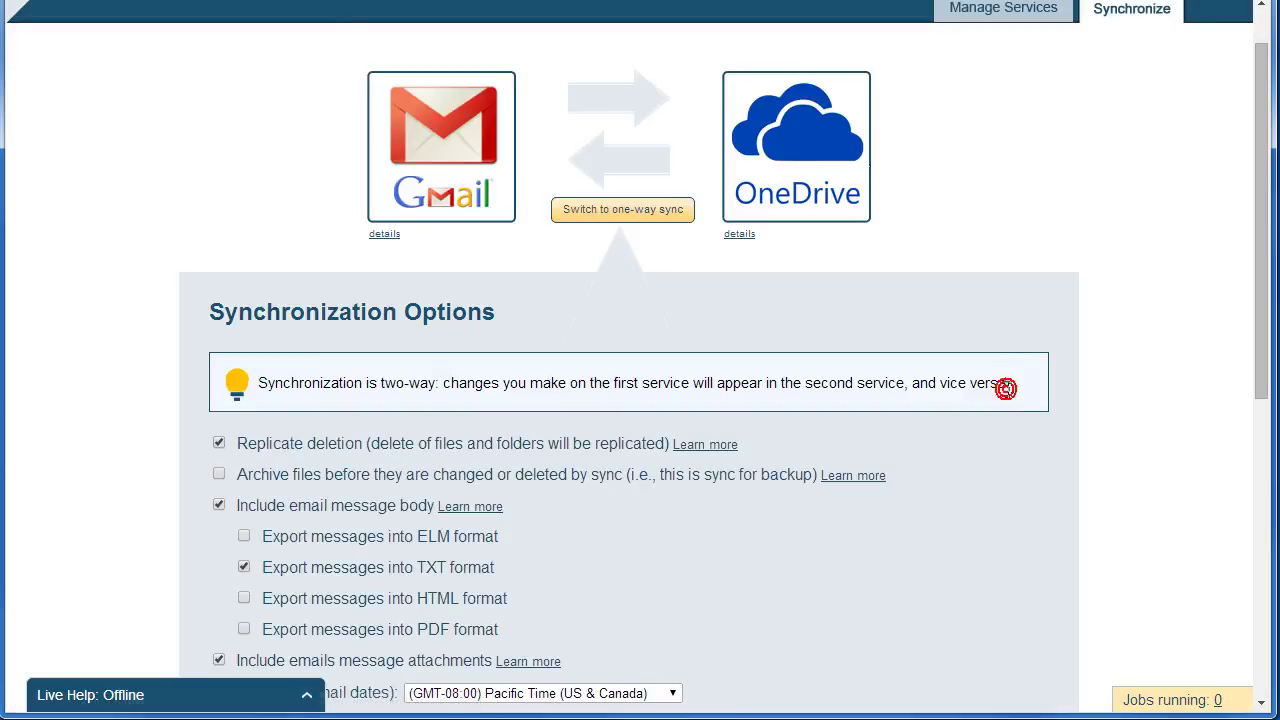
pyautogui.scroll(-1, 834, 466)
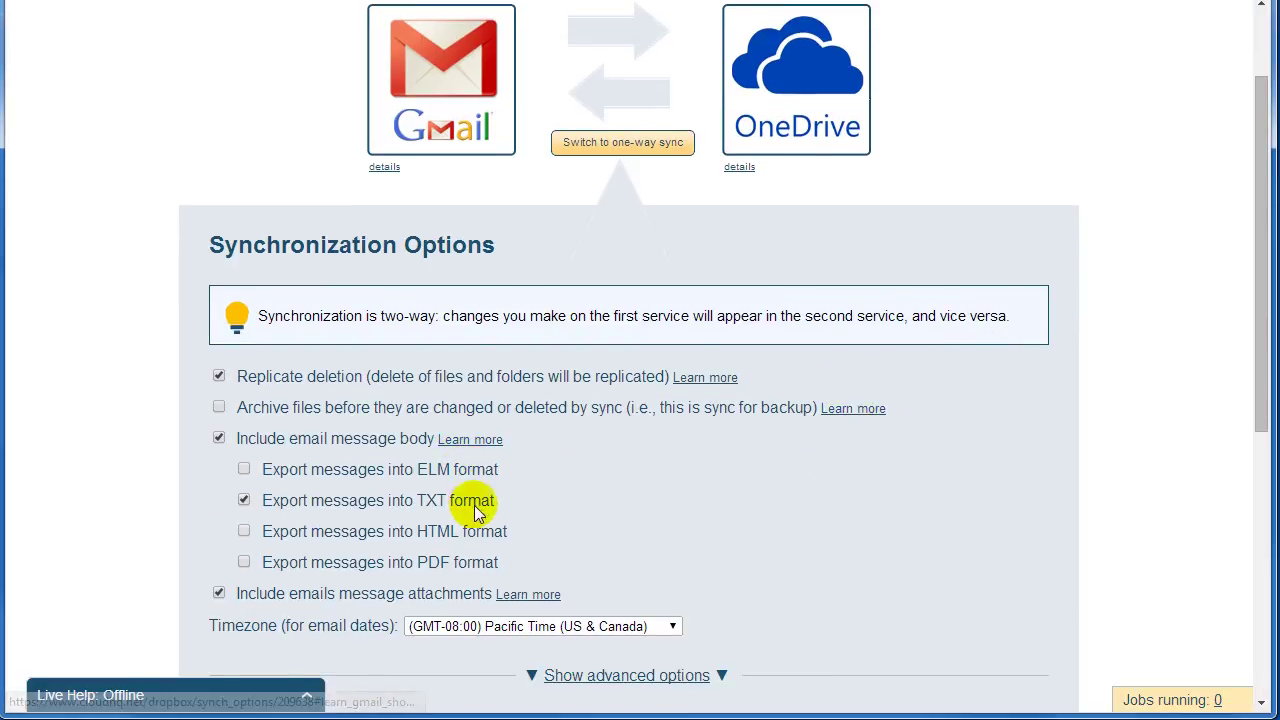
pyautogui.scroll(-3, 477, 520)
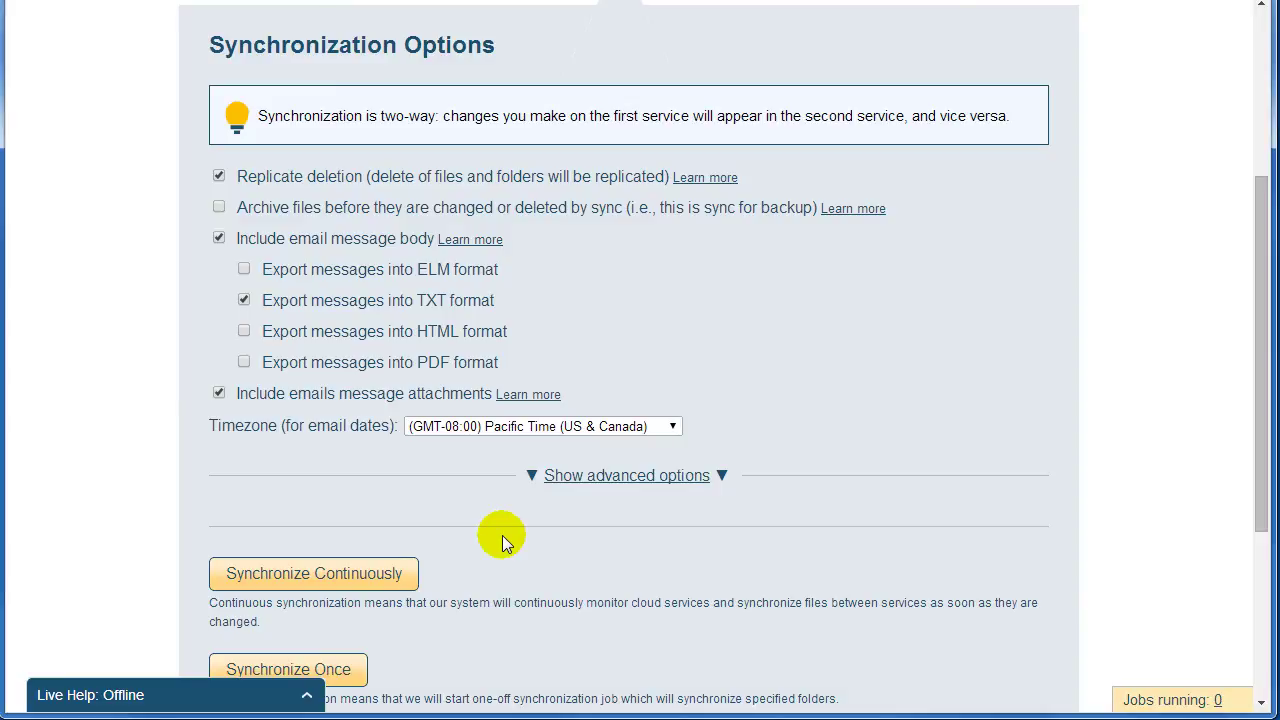
pyautogui.scroll(-1, 503, 540)
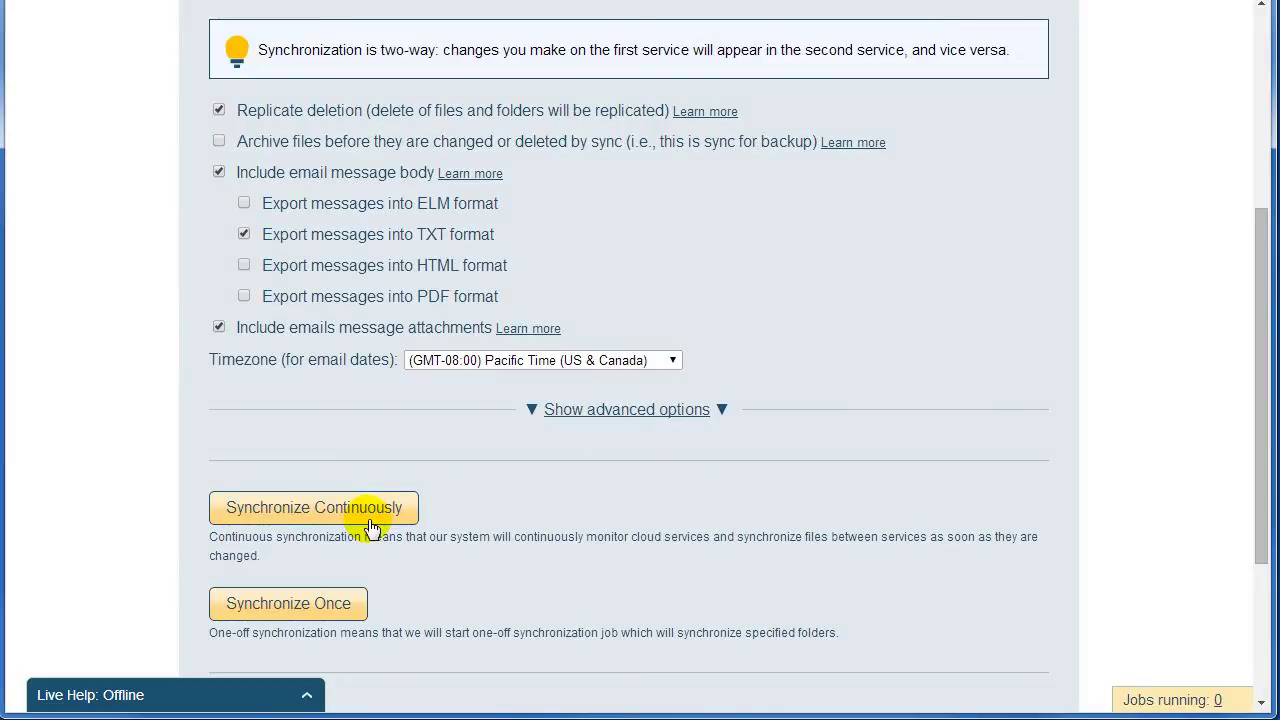
# Choose Synchronize Continuously to launch the OneDrive Sync label and Gmail Sync folder pairing.
pyautogui.click(370, 520)
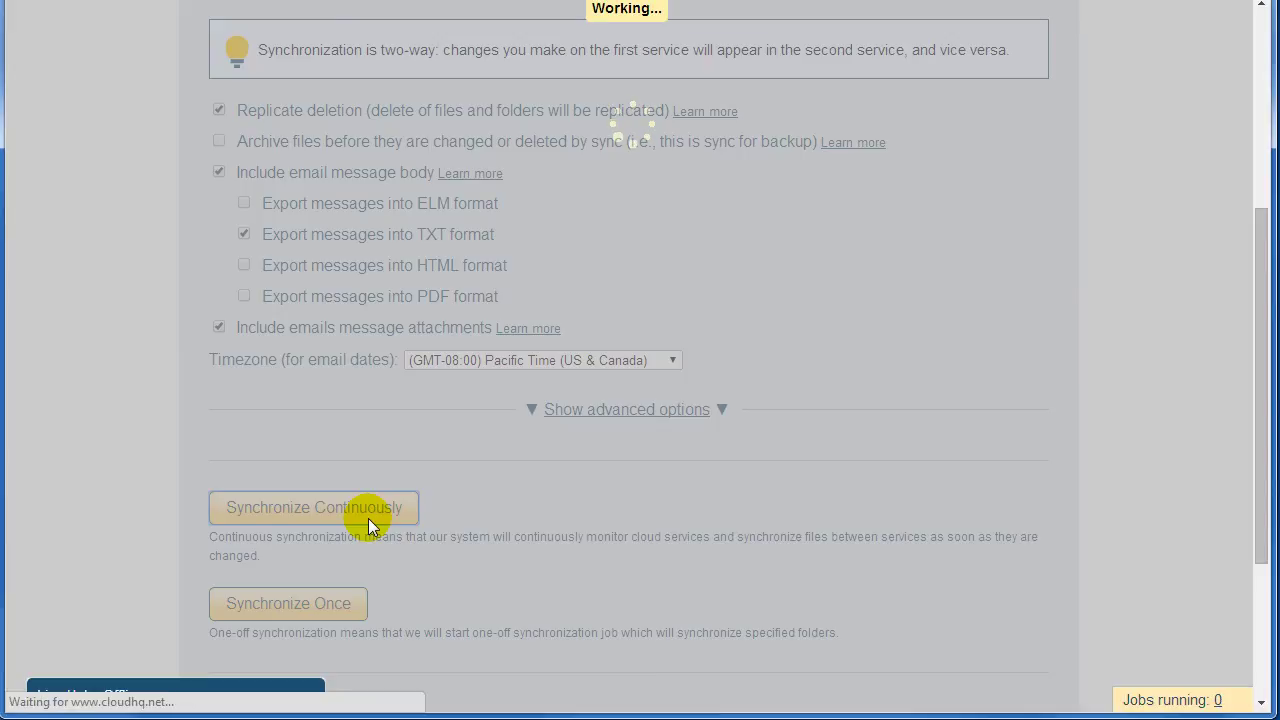